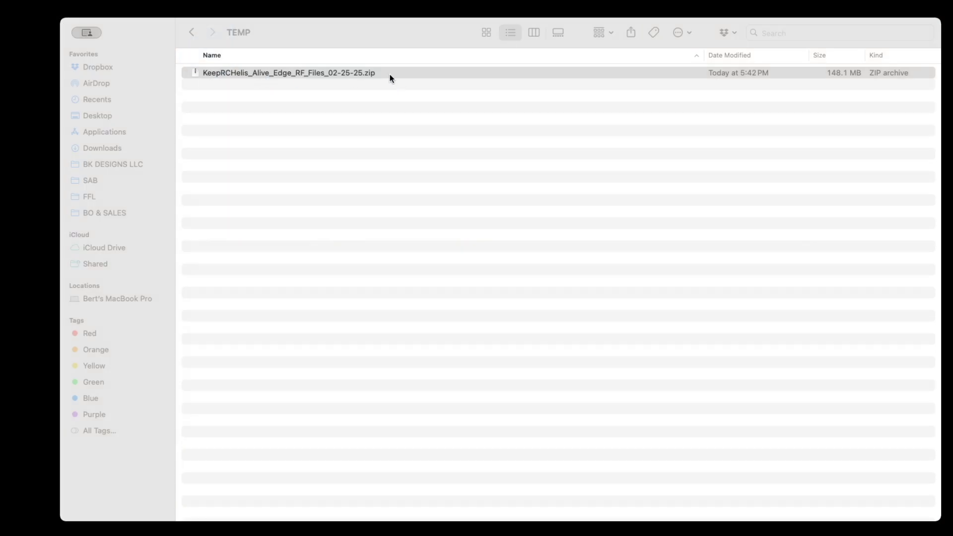
Unzip KeepRCHelis_Alive_Edge_RF_Files_02-25-25 and open the extracted folder showing NEXUS and NO NAME.
double_click(376, 73)
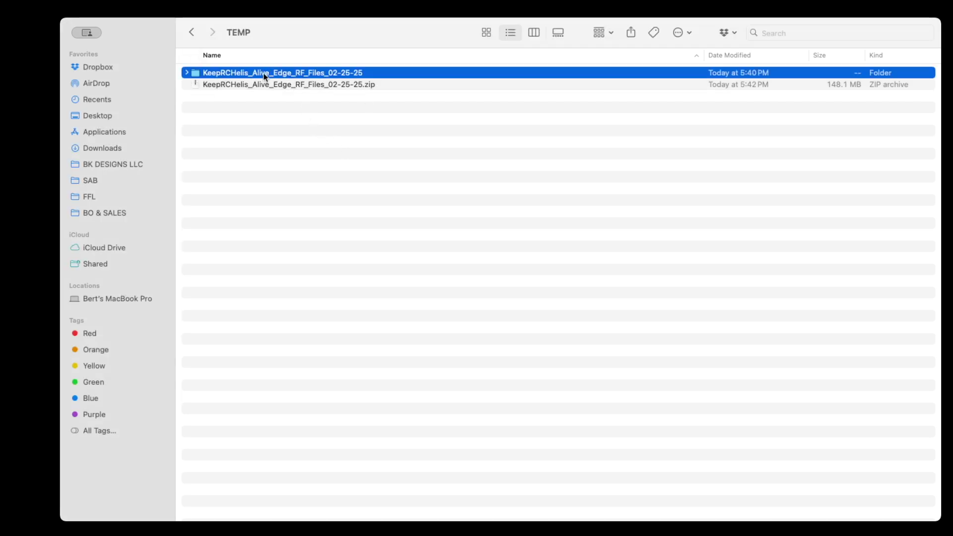
double_click(261, 77)
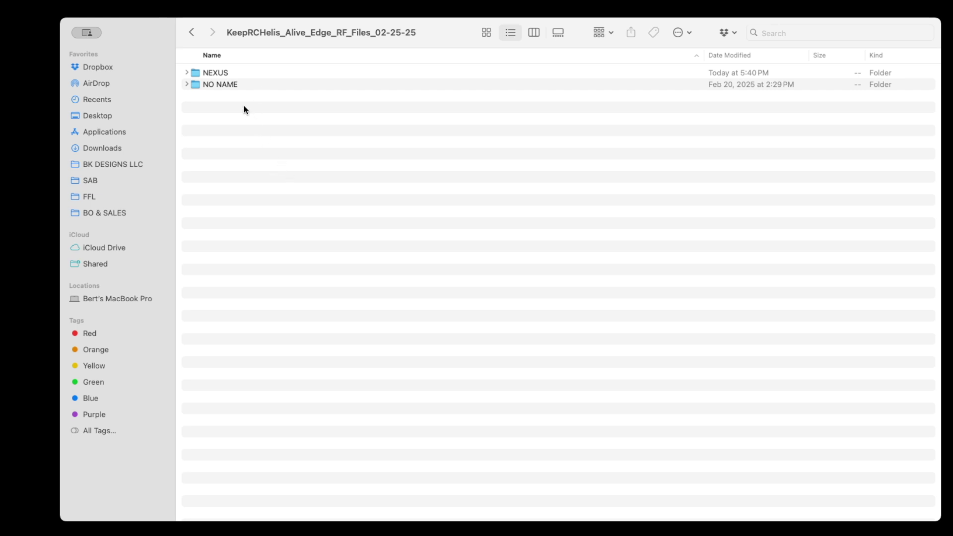
click(221, 74)
Open the NO NAME folder to view the radio SD card files.
click(220, 84)
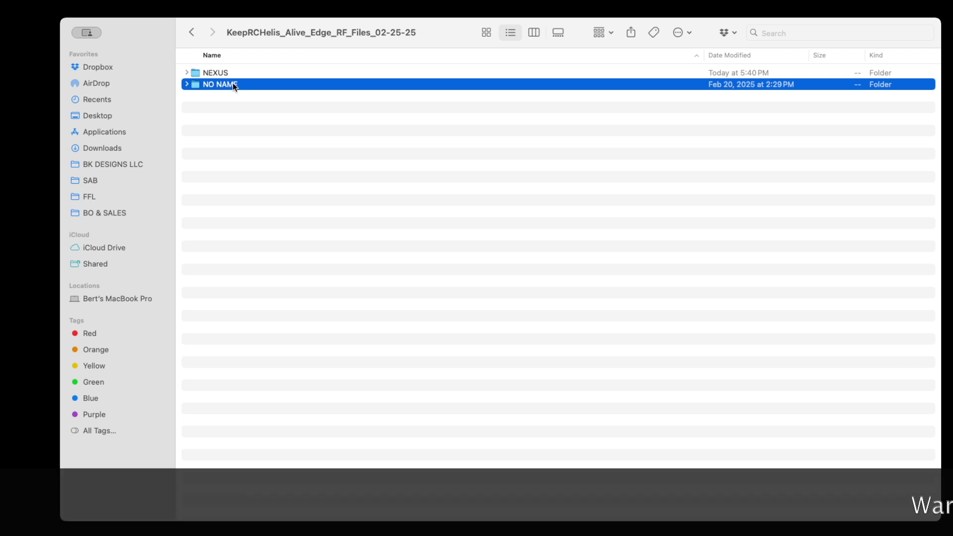
double_click(236, 85)
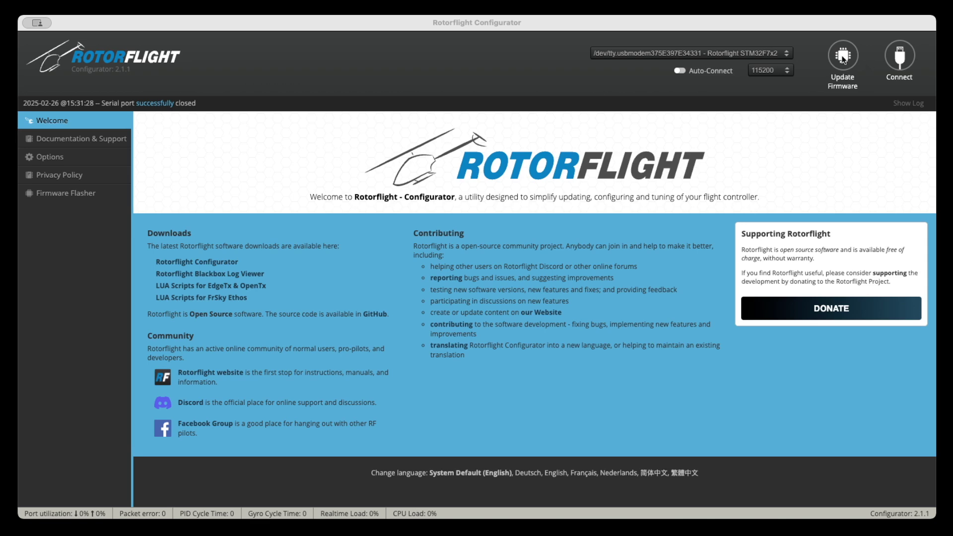
Open the Firmware Flasher page with Update Firmware.
click(842, 59)
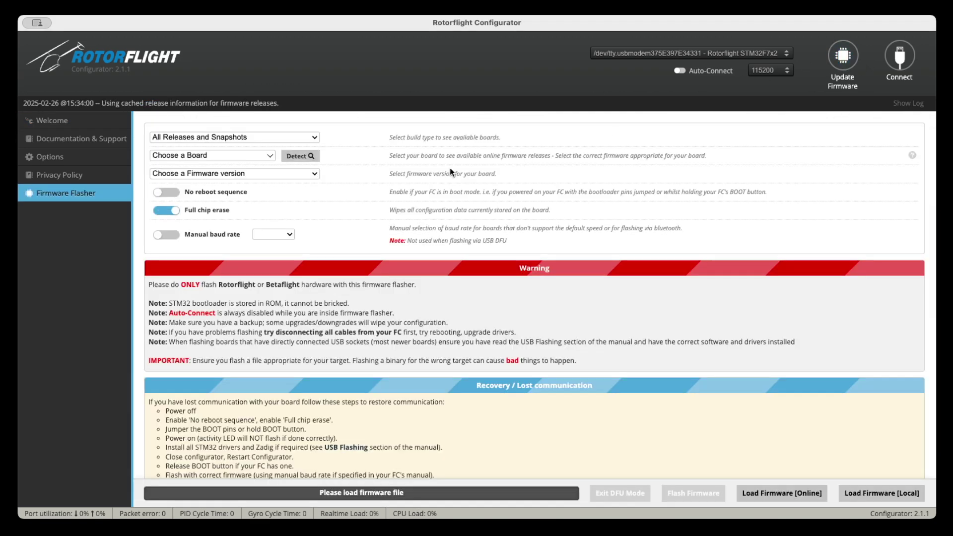
click(297, 156)
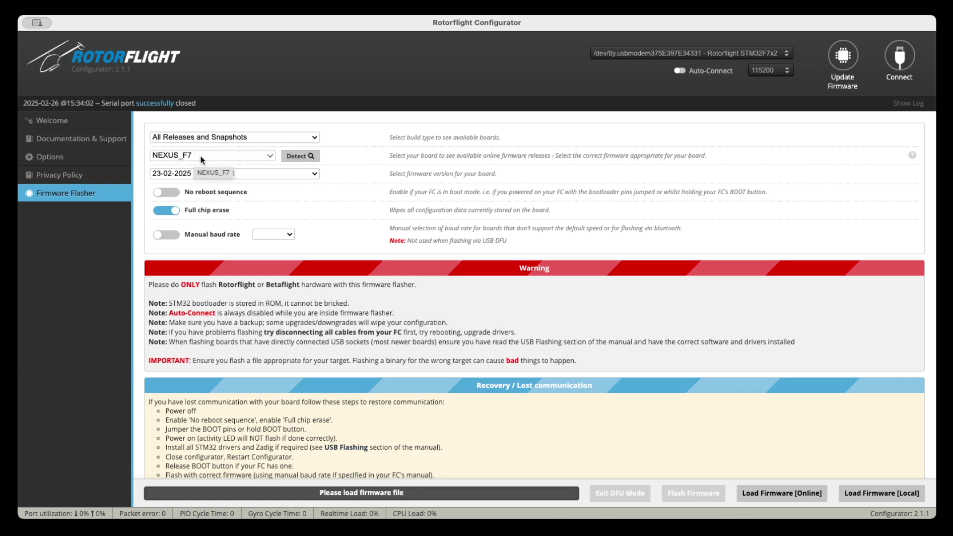
click(294, 173)
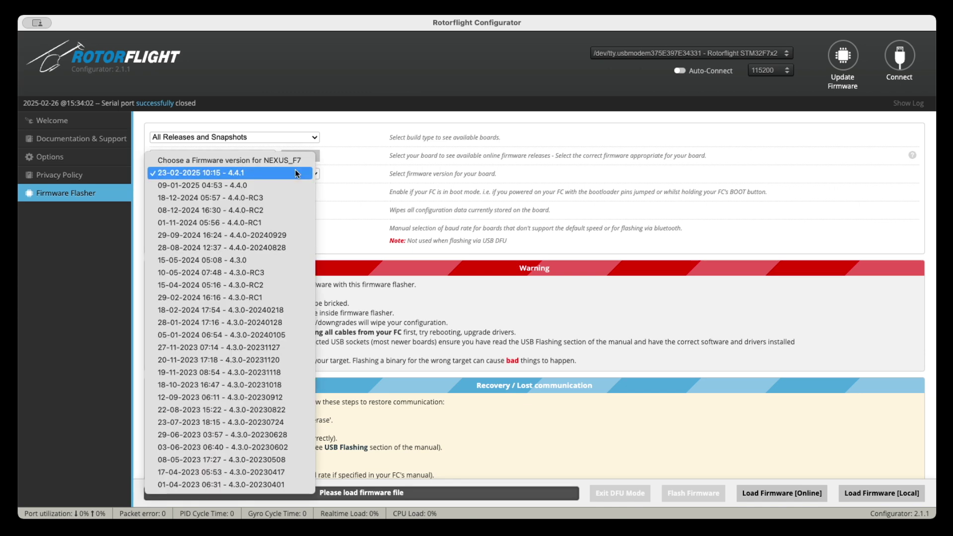
click(251, 185)
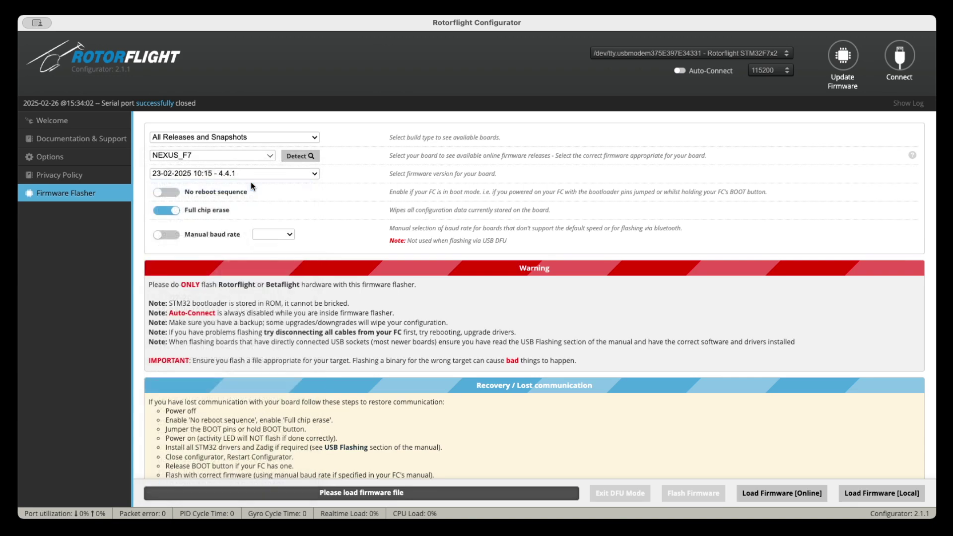
scroll(338, 314, down, 10)
scroll(337, 313, down, 3)
scroll(338, 313, up, 15)
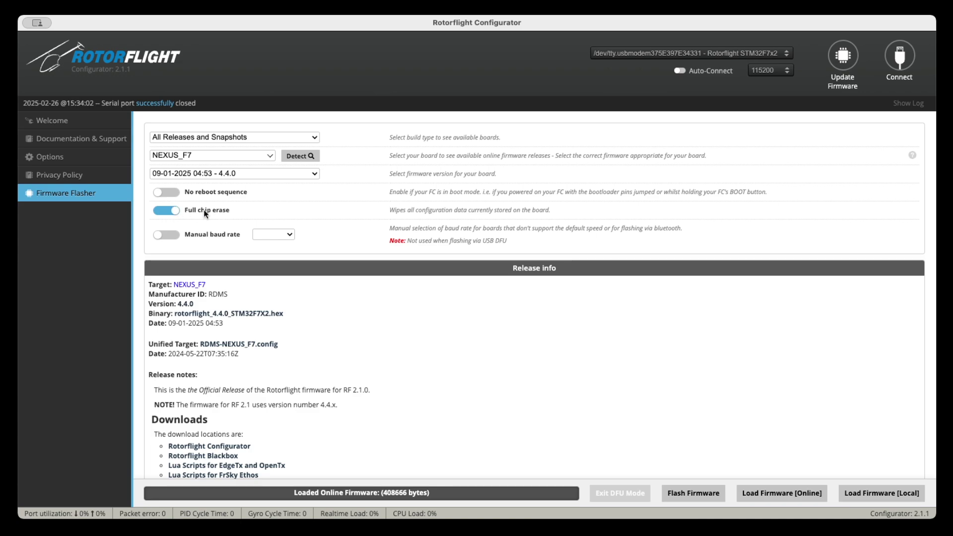
scroll(386, 334, down, 10)
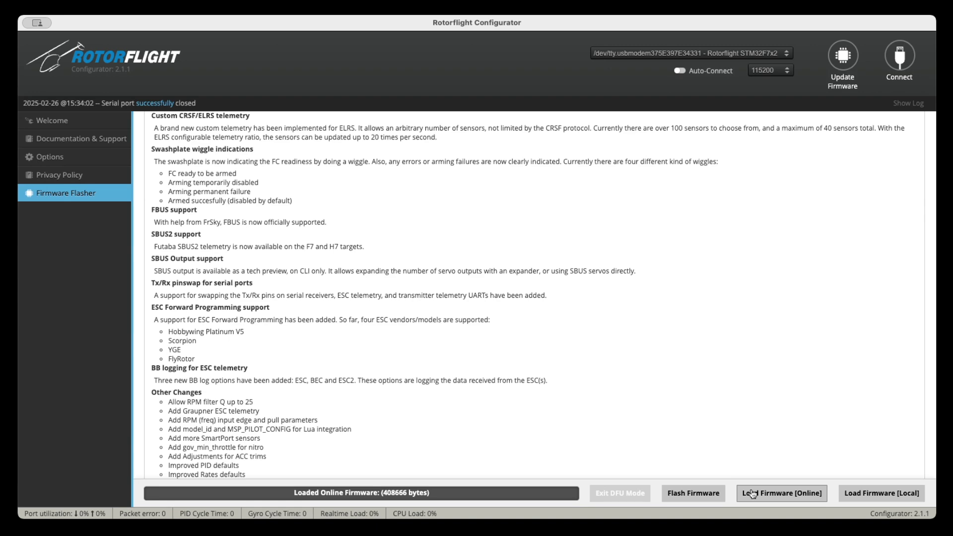
click(751, 493)
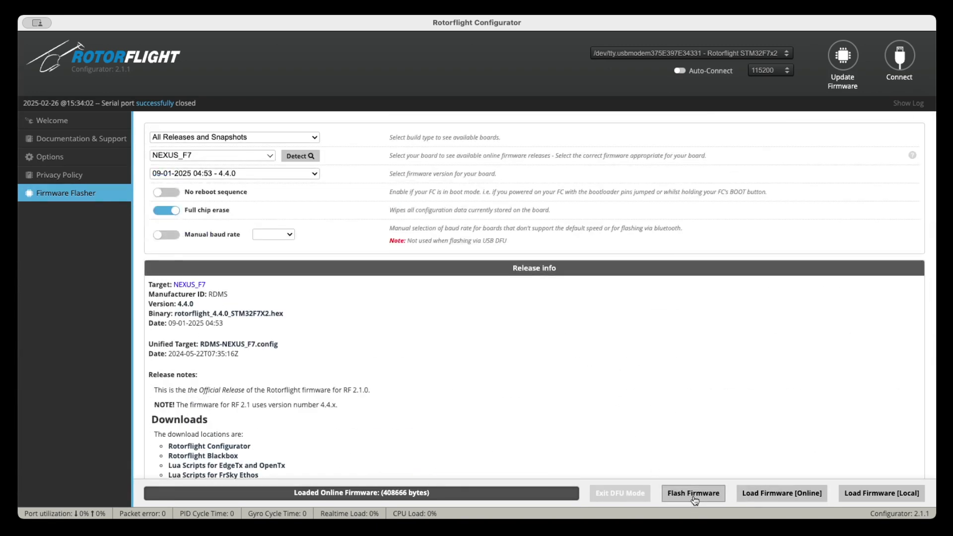
Flash the 4.4.0 firmware to the NEXUS_F7 board and reconnect.
click(694, 497)
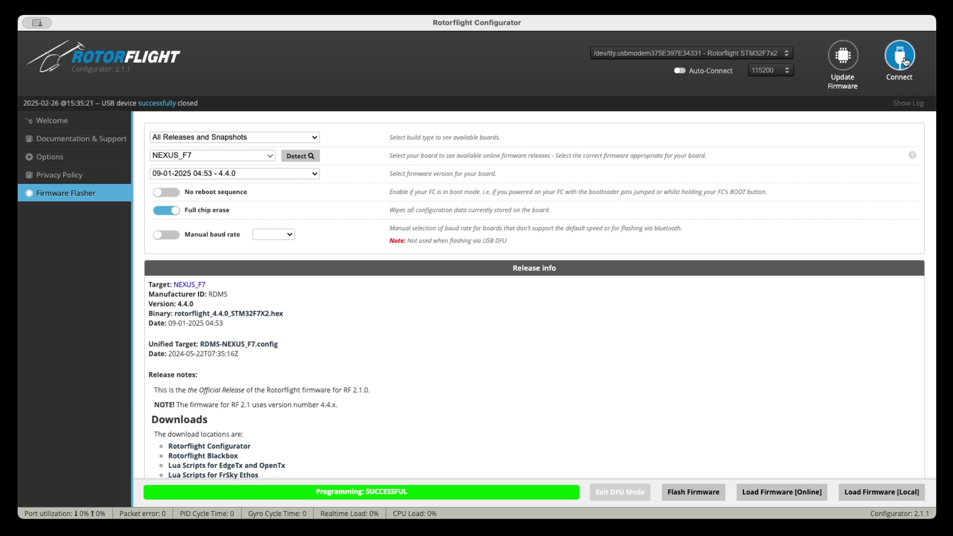
click(900, 57)
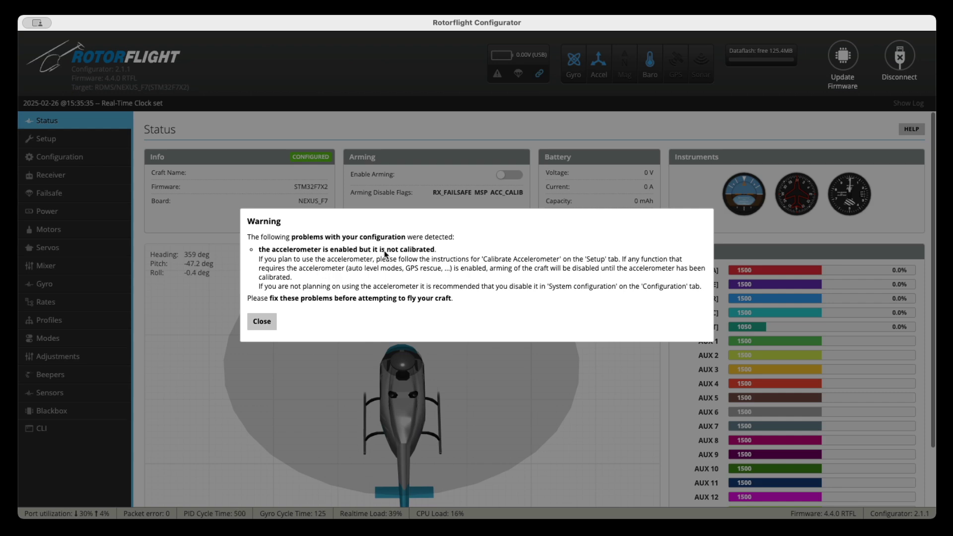
Dismiss the configuration warning and calibrate the accelerometer on the Setup page.
click(270, 319)
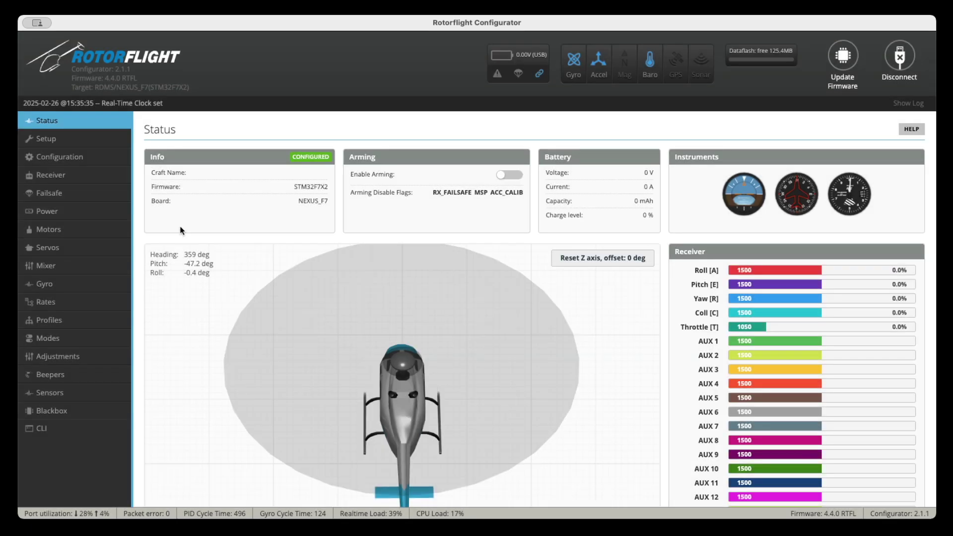
click(71, 139)
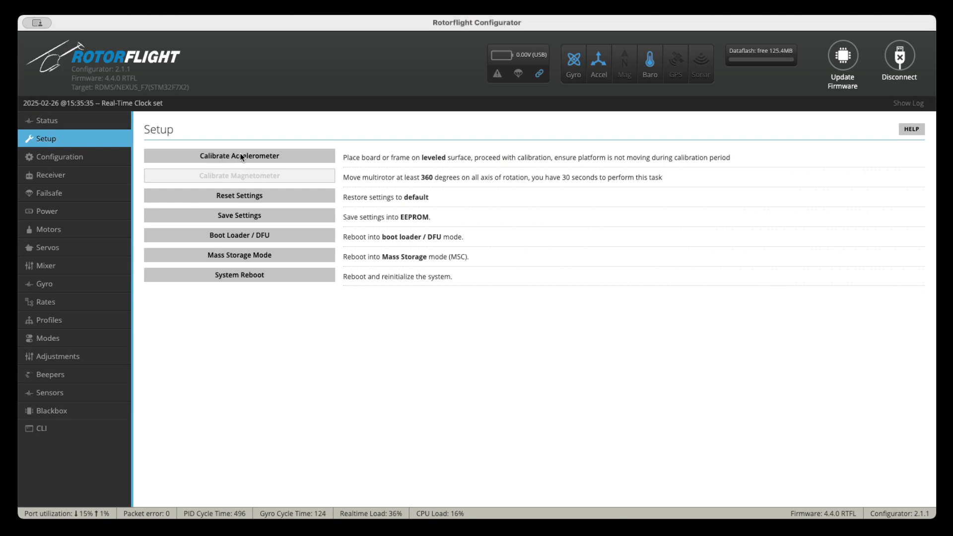
click(240, 155)
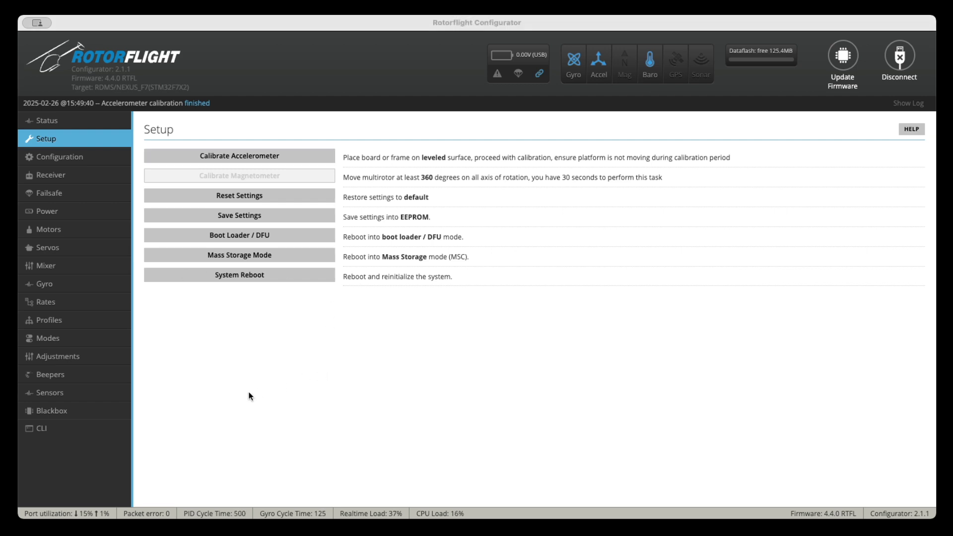
click(52, 428)
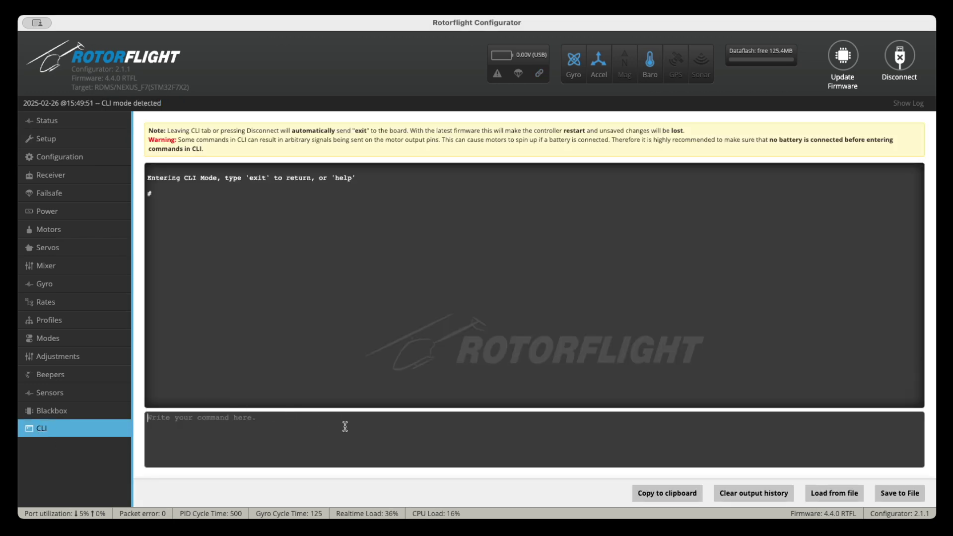
Load RTFL_KRCHA_Base_Nexus_02-25-25.txt in the CLI, execute it, and reconnect.
click(830, 493)
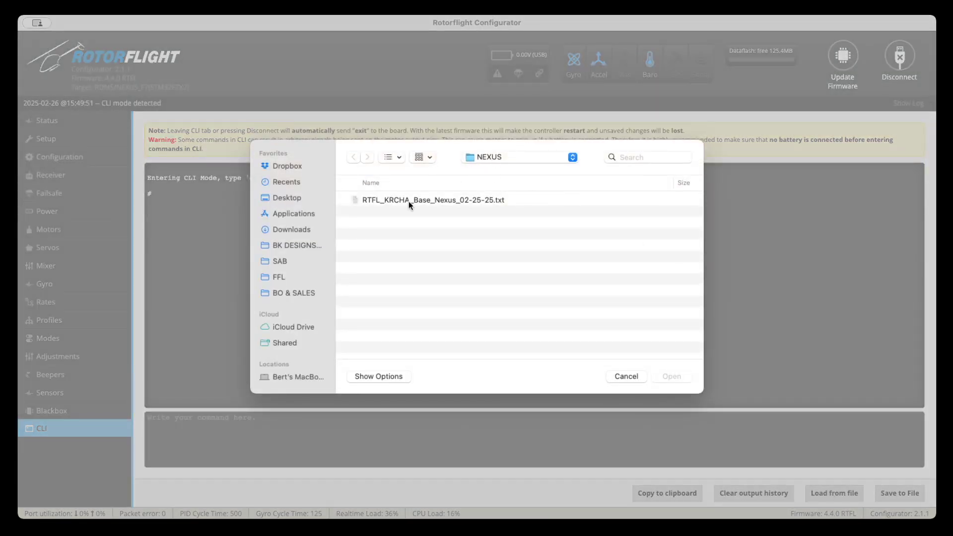
double_click(475, 200)
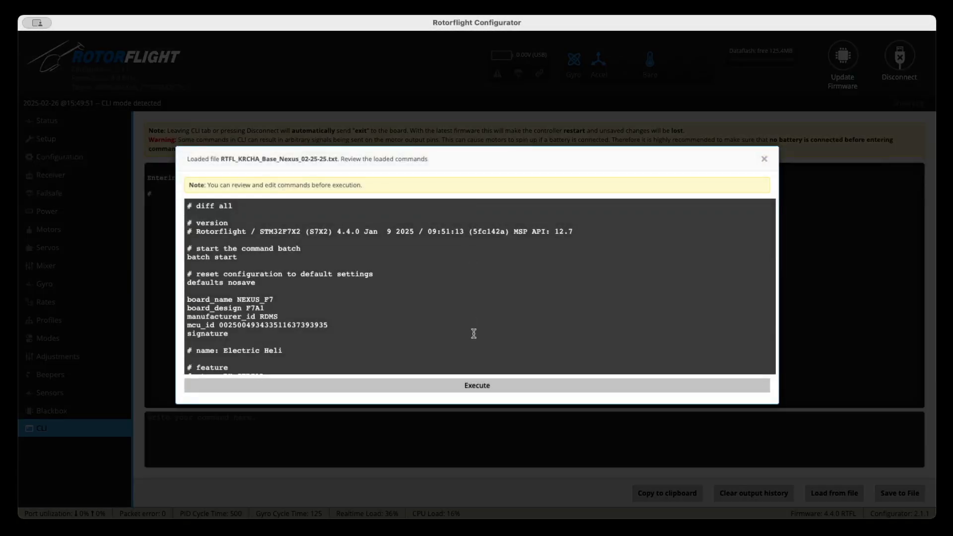
click(463, 386)
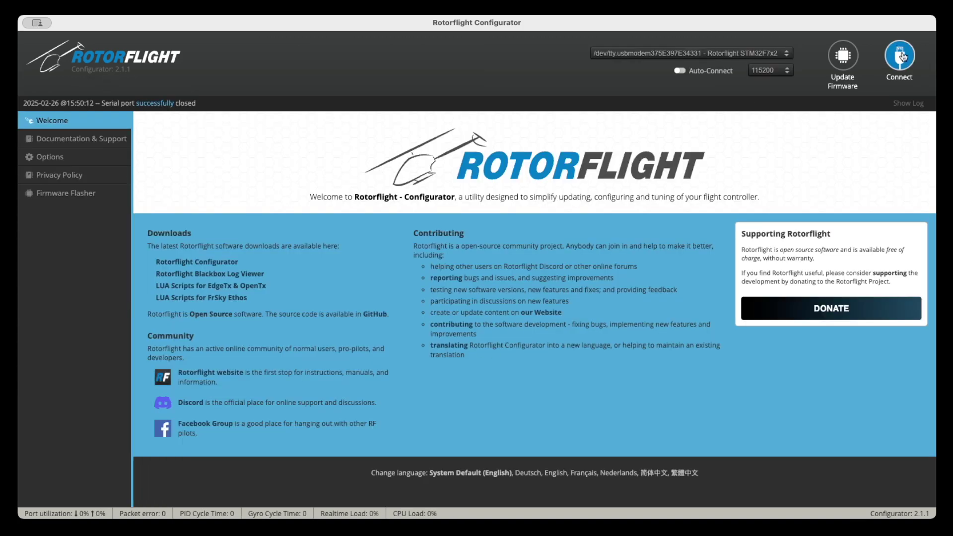
click(903, 56)
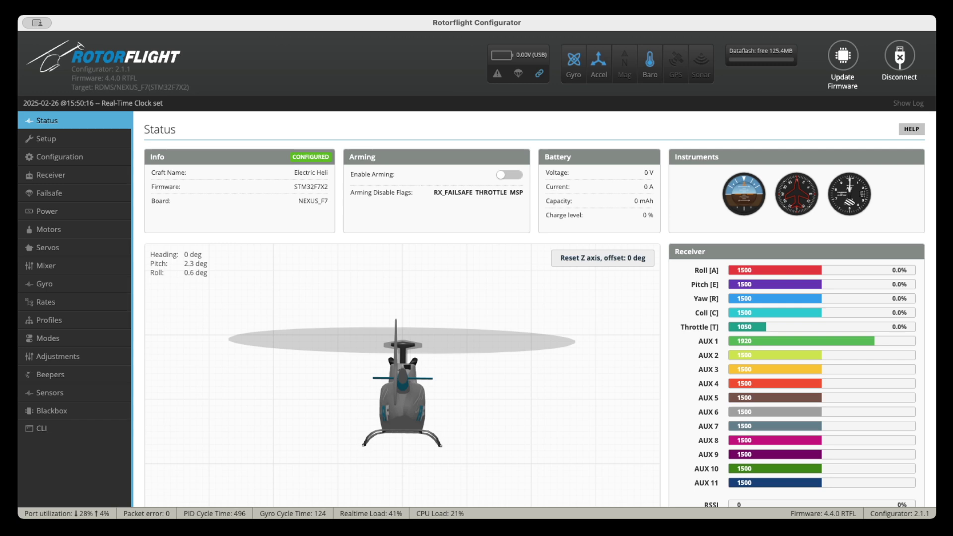
Open the Configuration page and select the craft name Electric Heli.
click(72, 140)
click(74, 156)
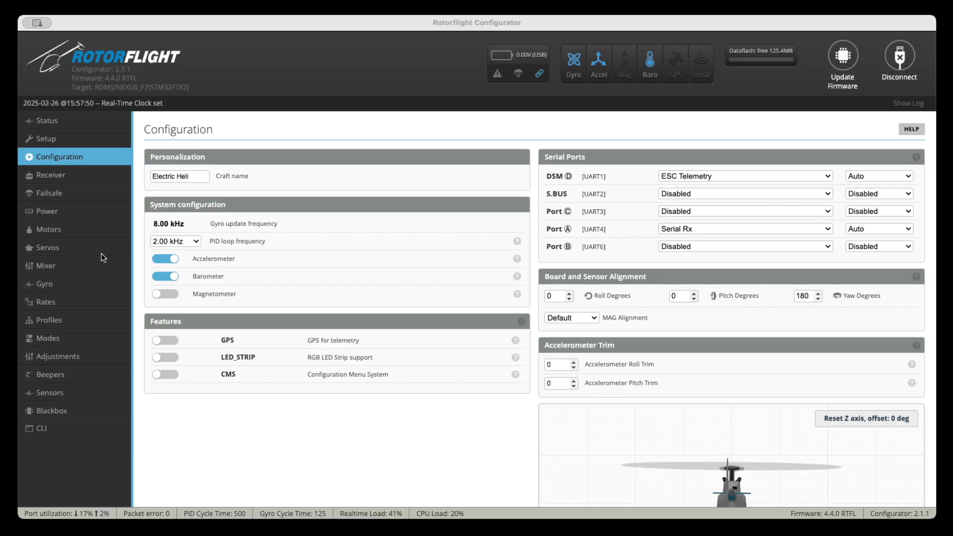
double_click(191, 178)
Replace the craft name with Goblin, then save and reboot the board.
key(super+a)
text(Goblin)
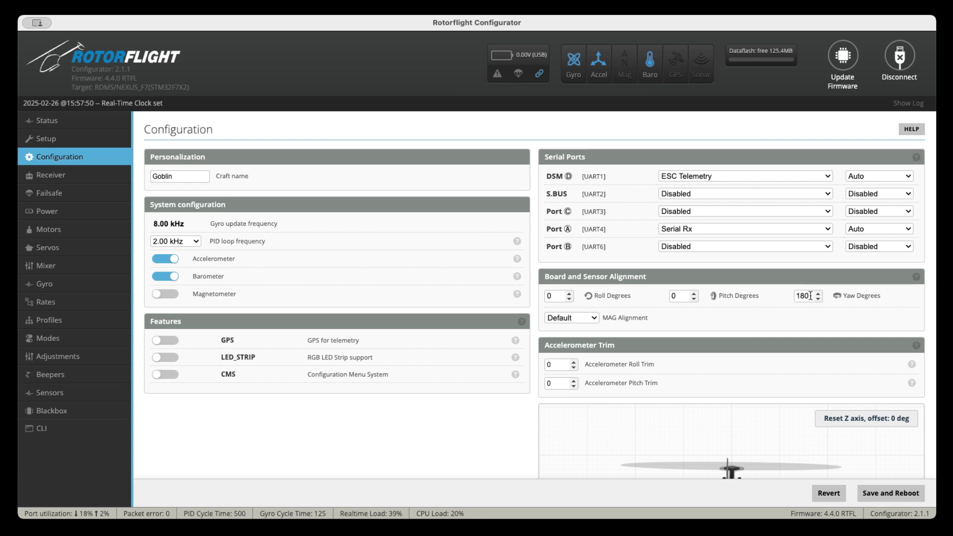
scroll(805, 314, down, 3)
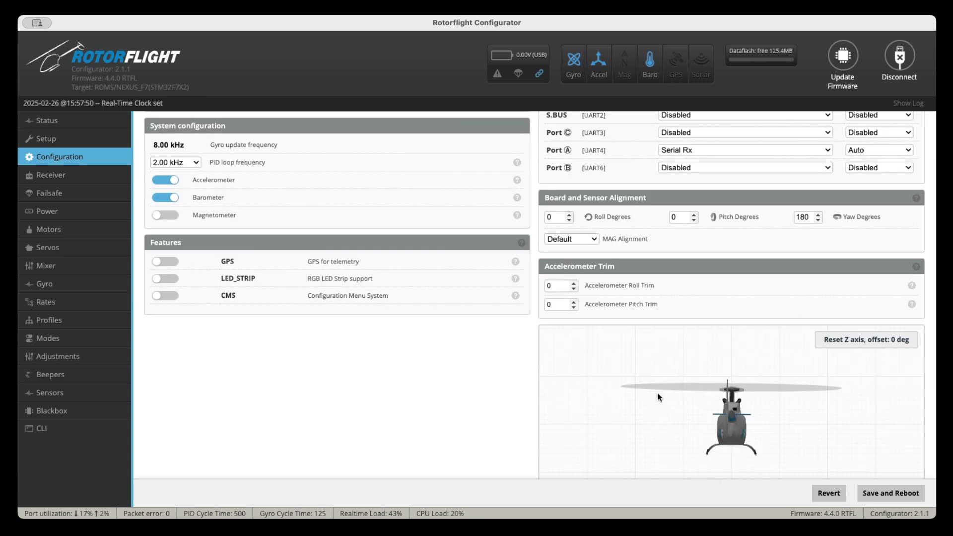
click(874, 492)
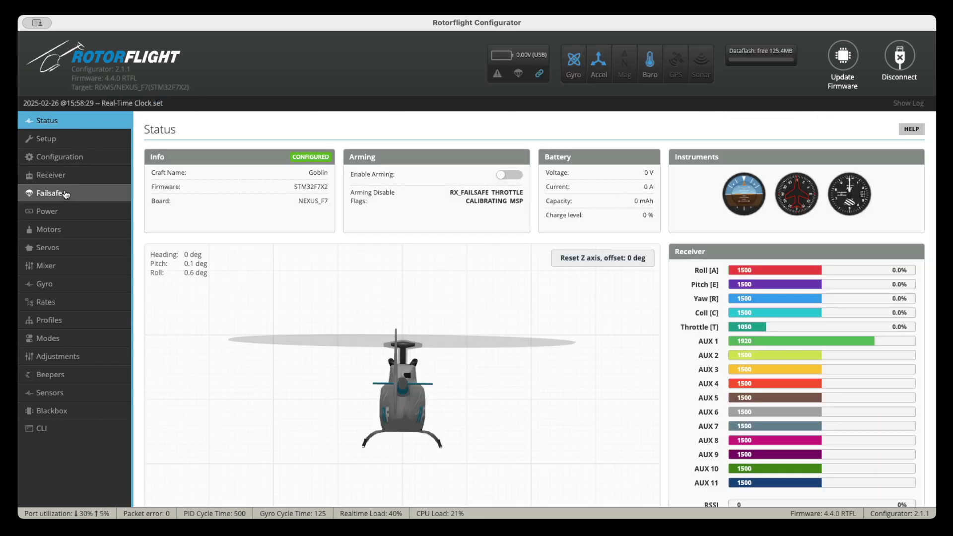
Set the battery capacity to 5000 mAh and cell count to 6, then save.
click(64, 219)
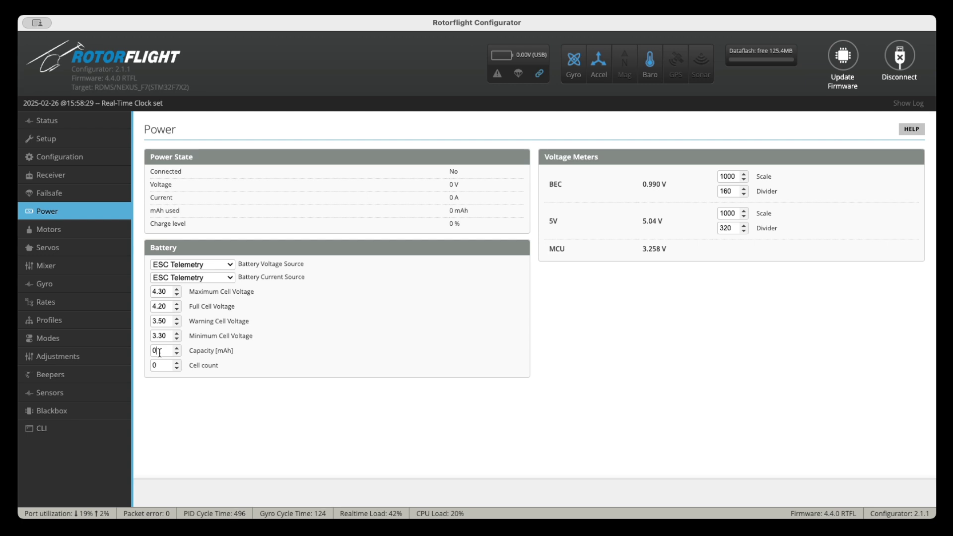
key(BackSpace)
text(5000)
click(162, 367)
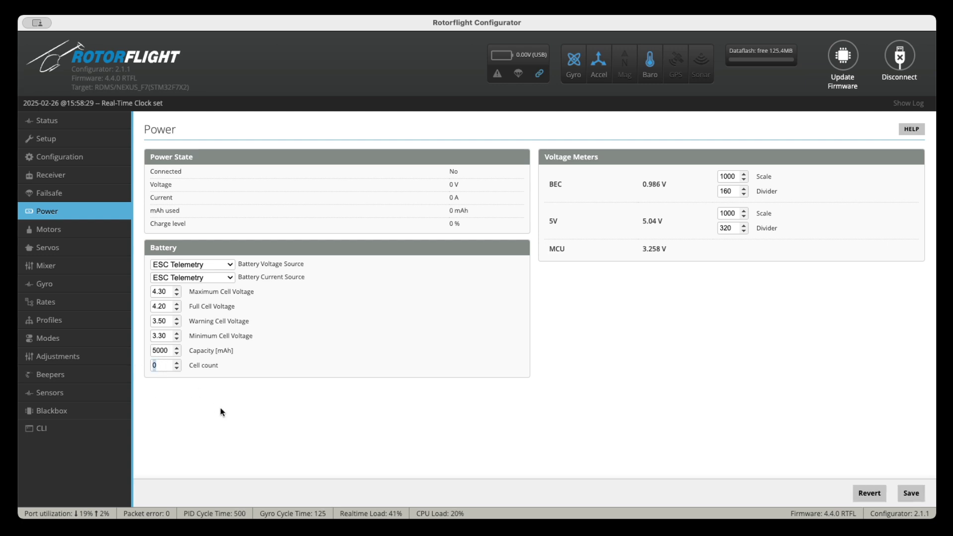
text(6)
click(911, 493)
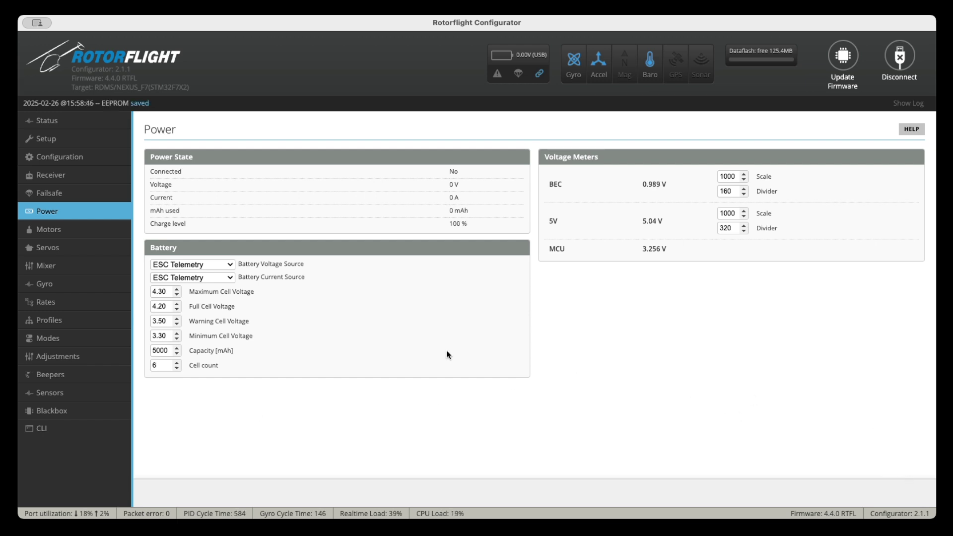
click(68, 232)
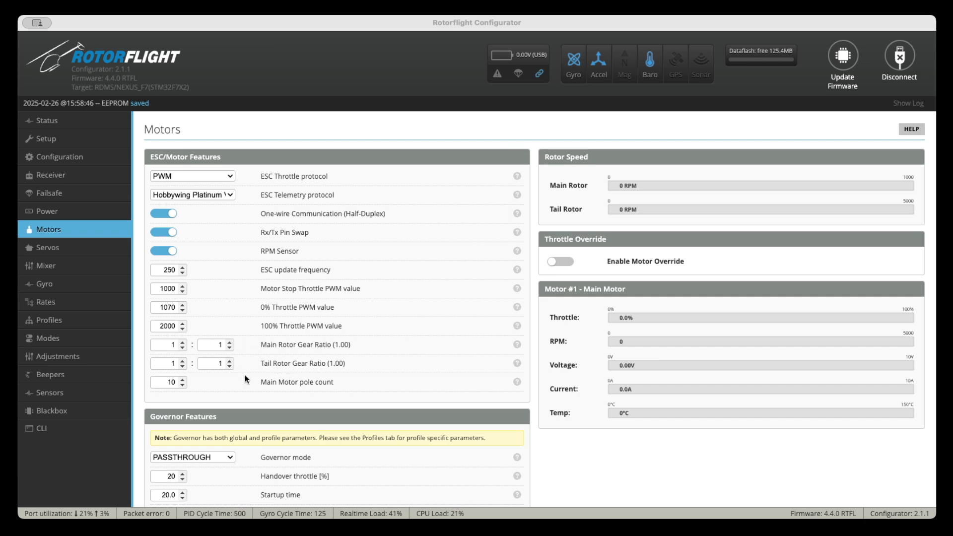
Scroll through the ESC, motor and governor settings, then go to the Servos page.
scroll(274, 379, down, 1)
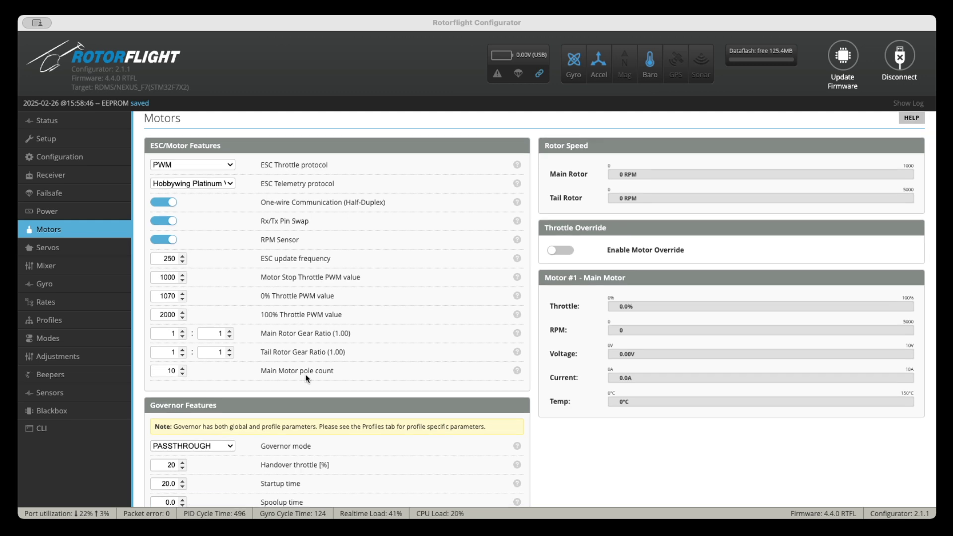
click(60, 248)
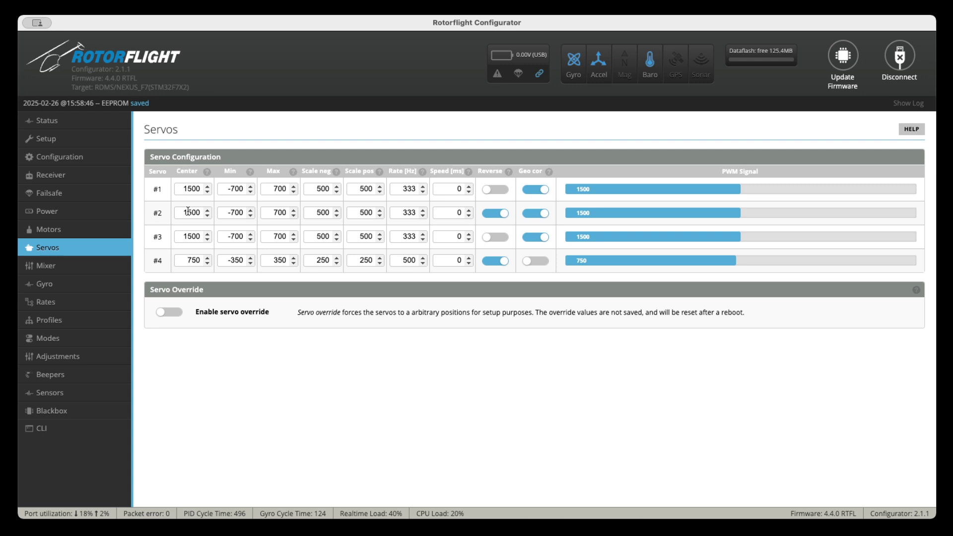
After checking servos #1–#4 centres and limits, move on through Mixer to the Rates page.
click(82, 270)
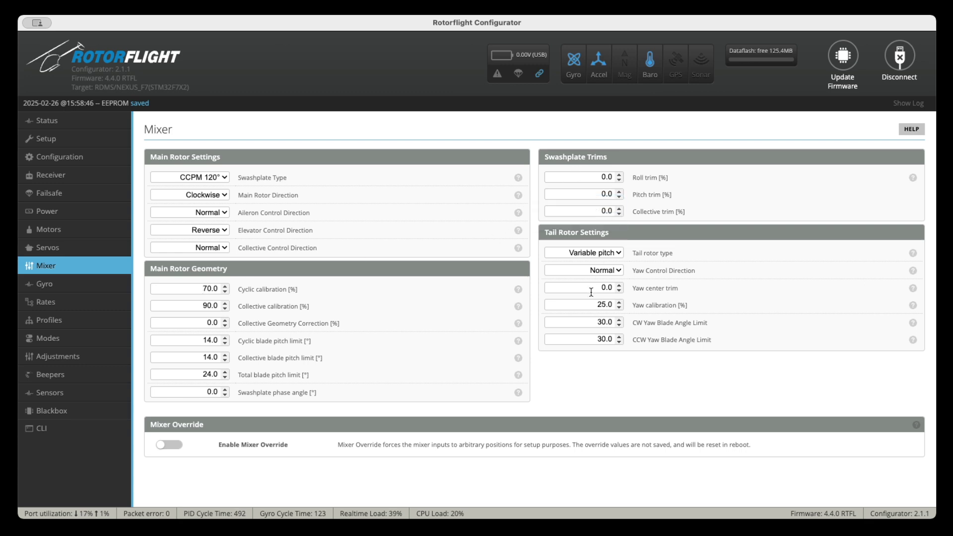
click(52, 303)
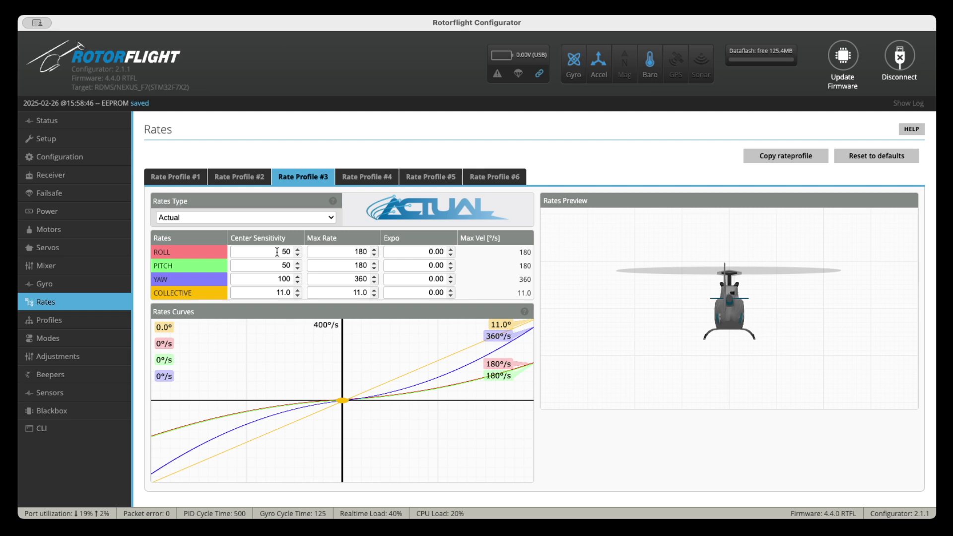
Check rate profile 3's roll max rate 180, yaw max 360 and collective center sensitivity 11.0.
click(346, 250)
click(344, 279)
click(349, 293)
click(265, 293)
On the PID Profiles page, switch between profiles and scroll through their PID and governor settings.
click(63, 320)
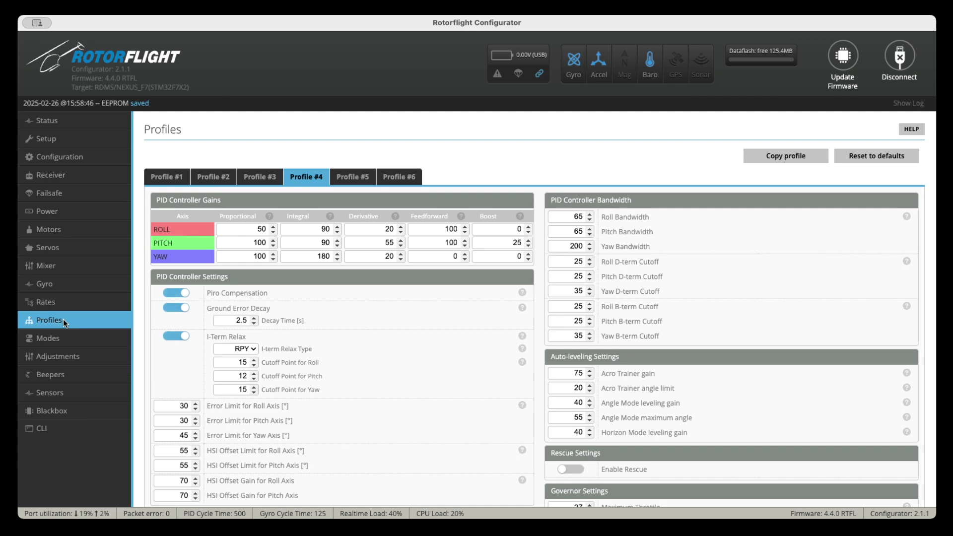
click(259, 179)
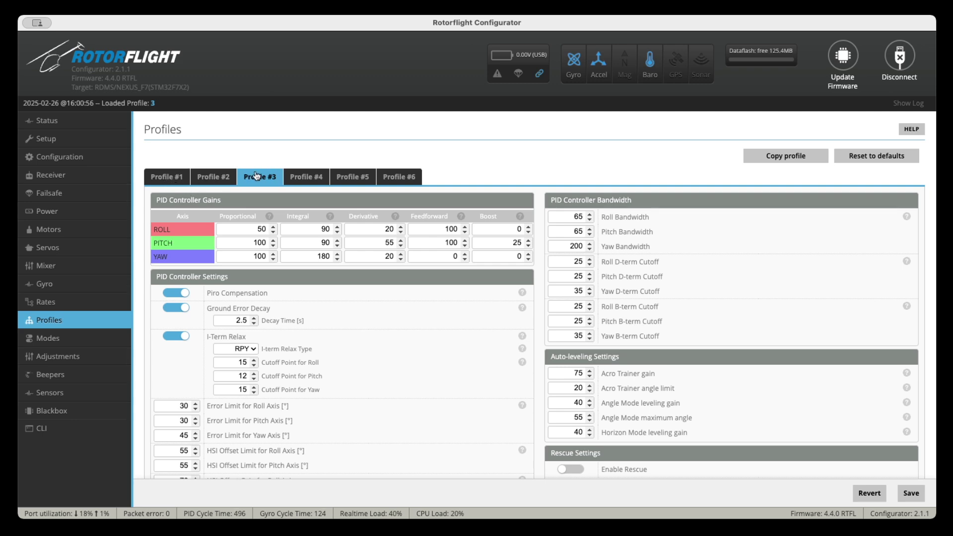
scroll(292, 213, down, 3)
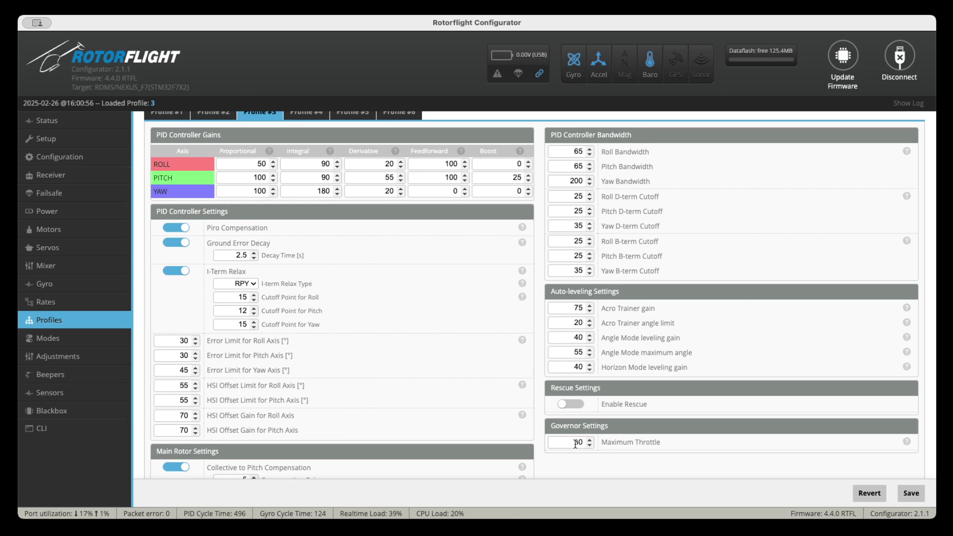
scroll(397, 308, up, 3)
click(207, 174)
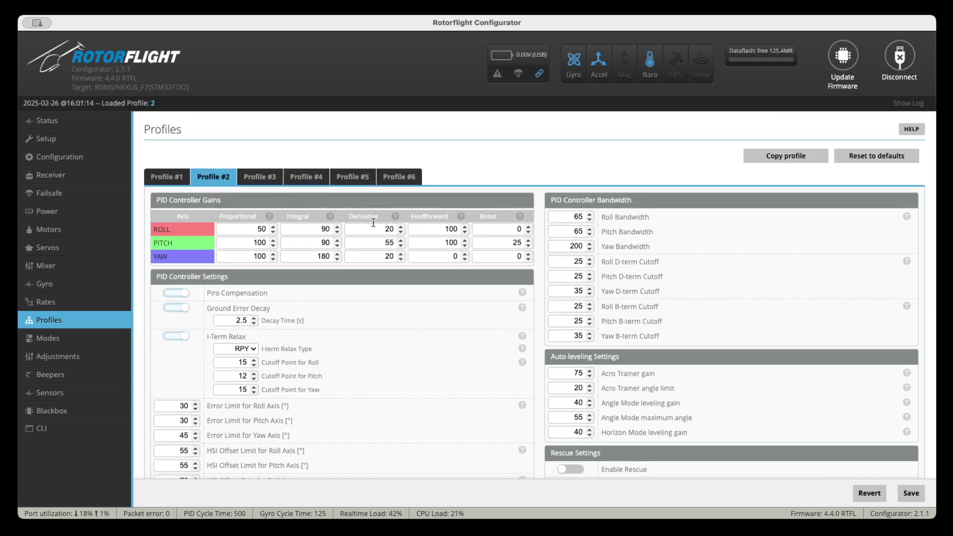
scroll(532, 310, down, 6)
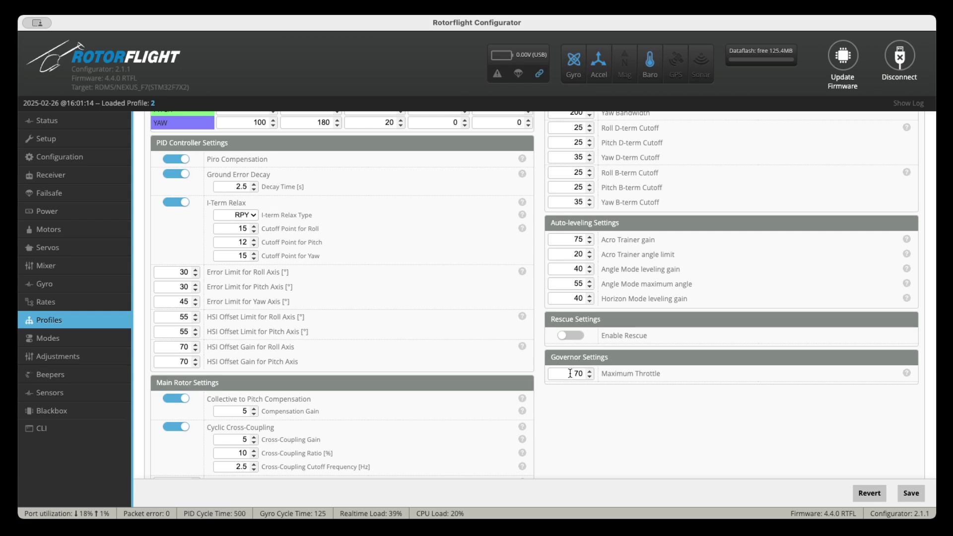
scroll(202, 194, up, 6)
Review Profile 1's settings, then make Profile 3 the loaded profile.
click(170, 178)
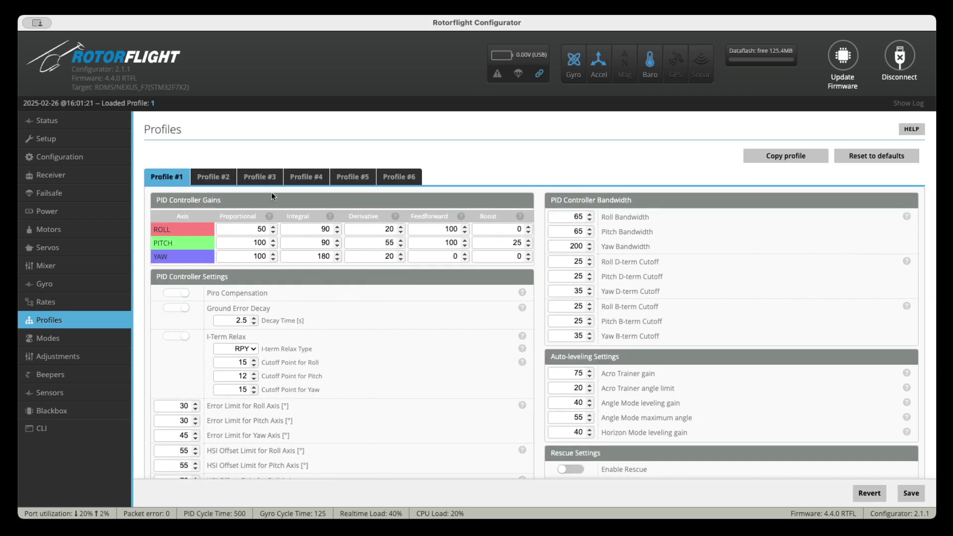
scroll(460, 302, down, 8)
scroll(461, 306, up, 8)
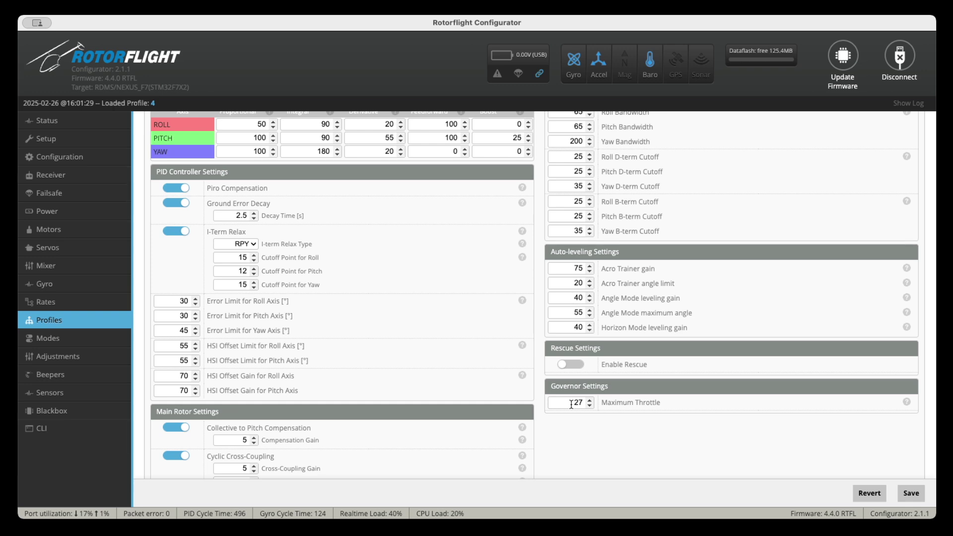
scroll(571, 404, up, 3)
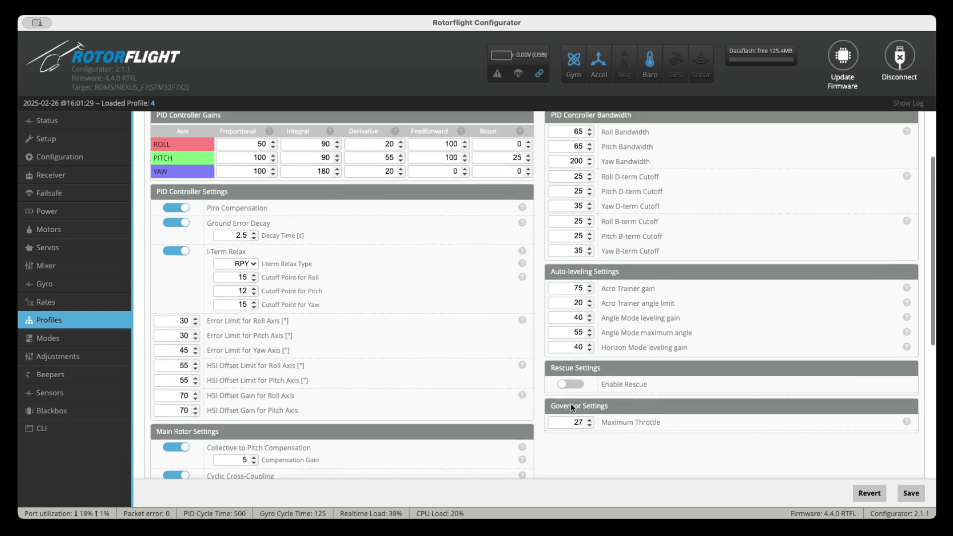
scroll(571, 404, up, 1)
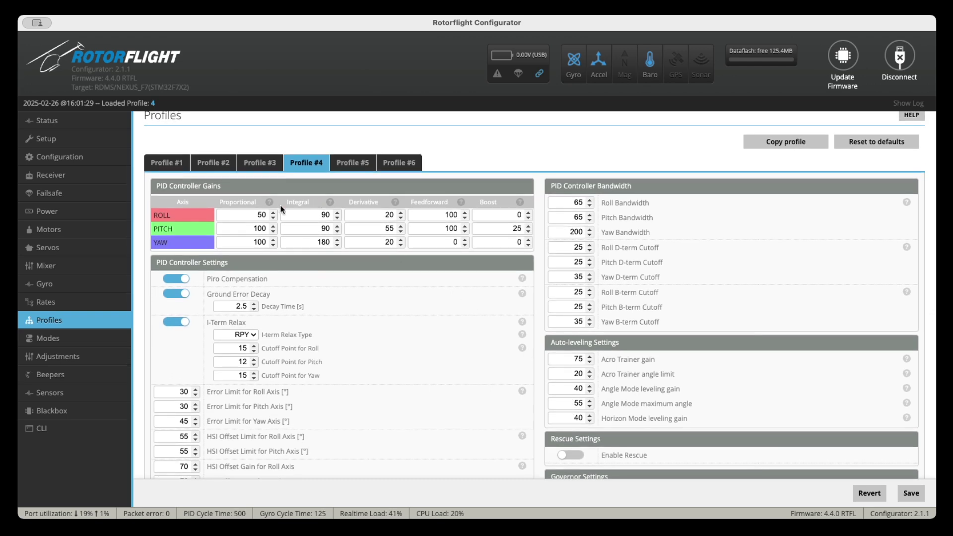
click(253, 162)
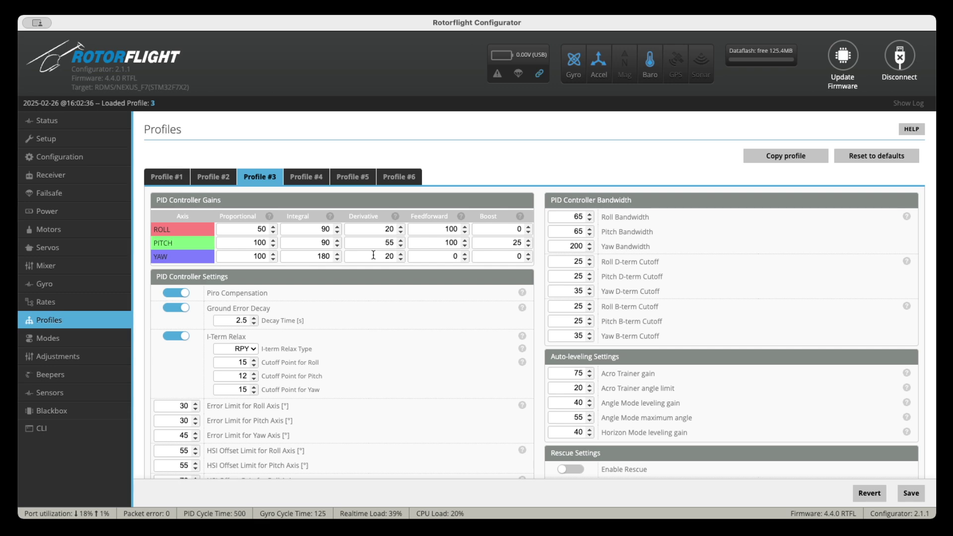
Save the pending profile changes, scroll the Gyro filters, and pass through Modes to Adjustments.
click(84, 285)
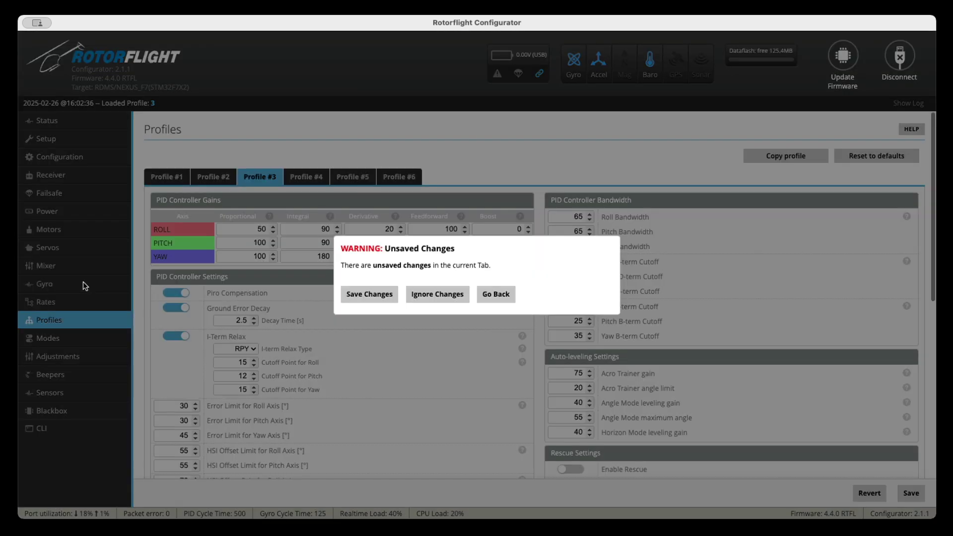
click(379, 288)
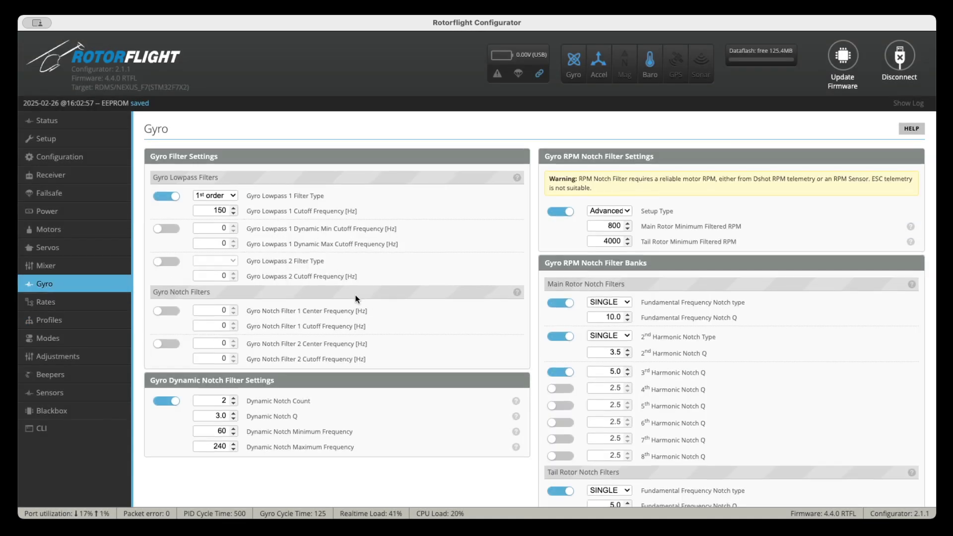
scroll(355, 293, down, 2)
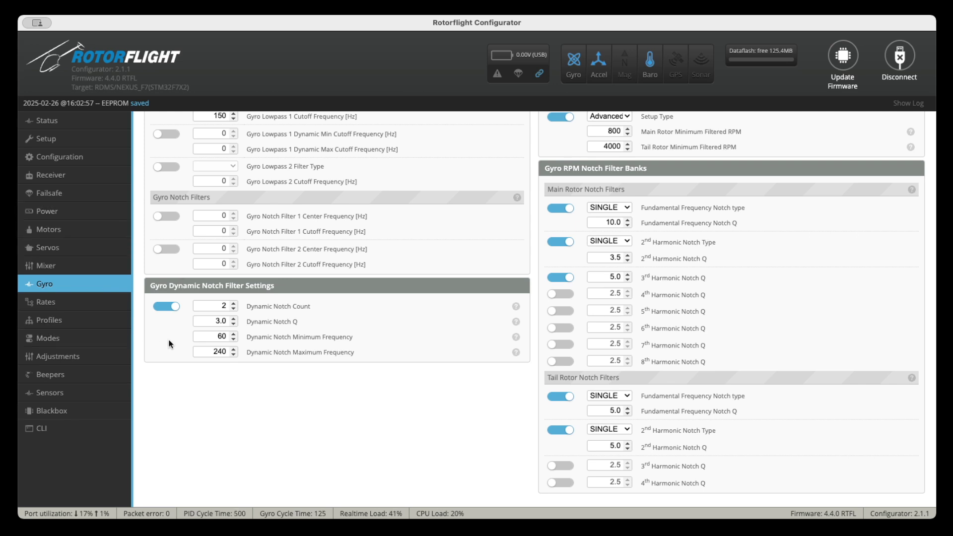
click(78, 337)
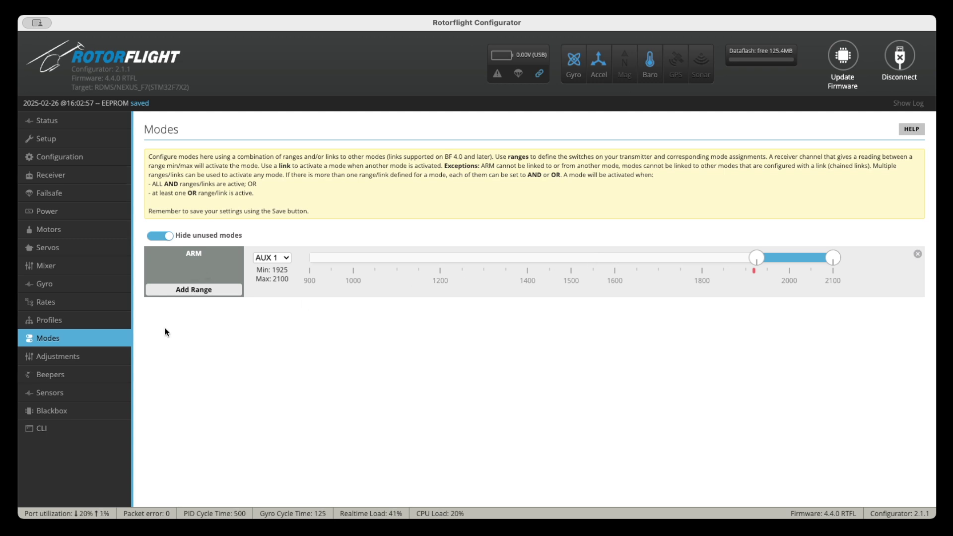
click(92, 355)
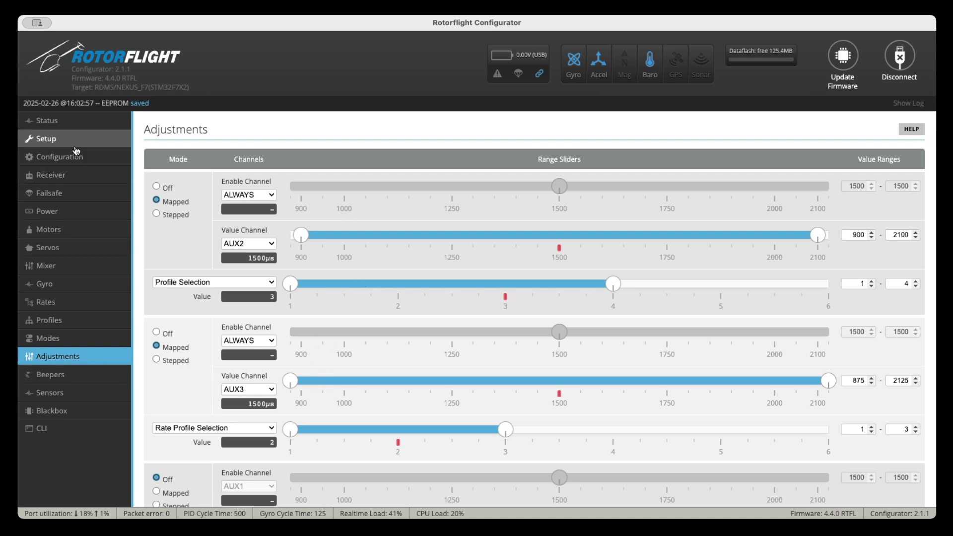
Check the Status overview for craft Goblin, its arming flags and live receiver channels.
click(74, 121)
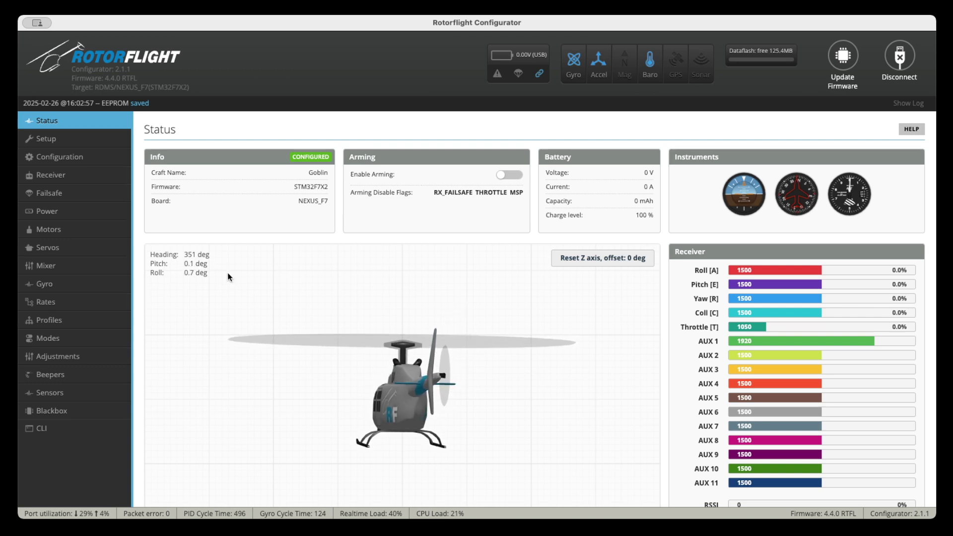
click(72, 175)
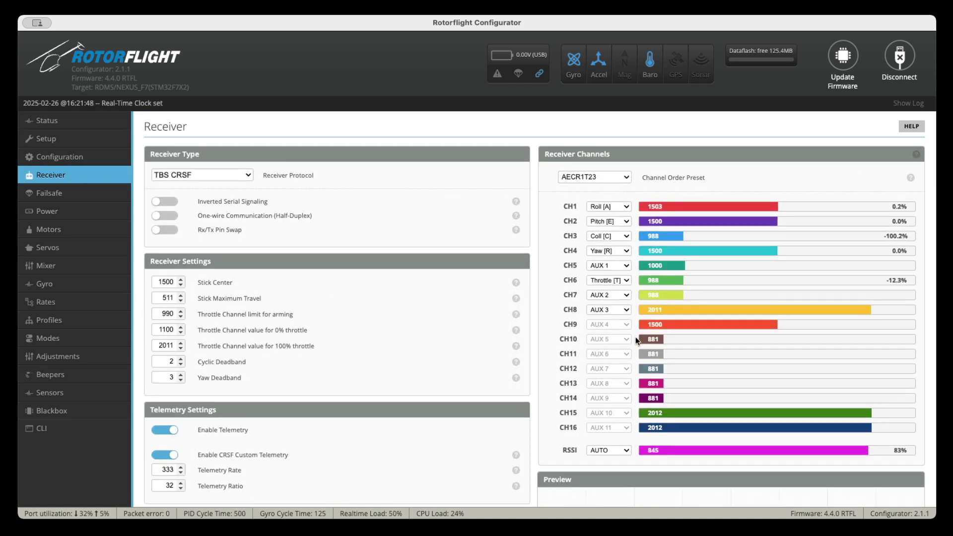
Scroll through the TBS CRSF channel mapping and telemetry sensor list, then back to the top.
scroll(635, 338, down, 5)
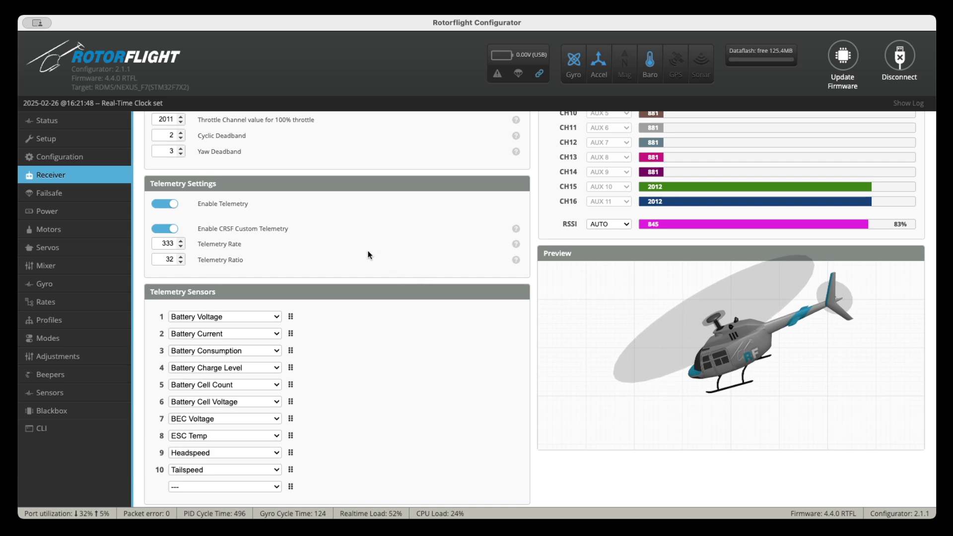
scroll(382, 254, up, 5)
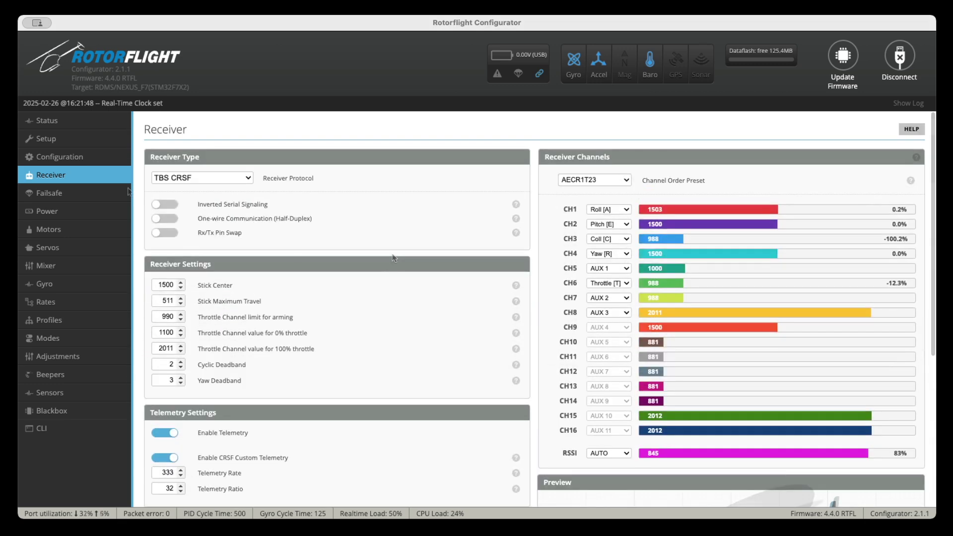
click(67, 157)
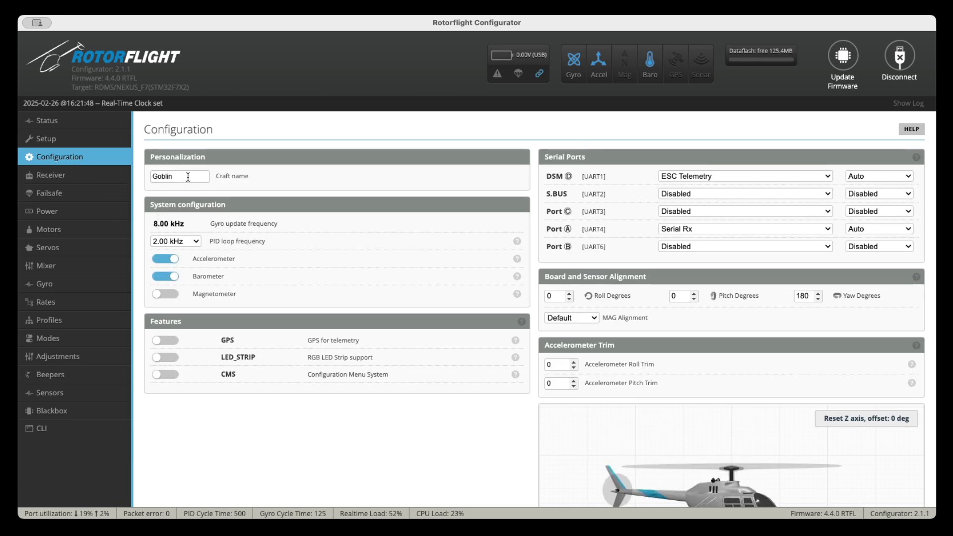
Select and click into the Craft name field to confirm it reads Goblin.
drag(178, 176, 149, 171)
click(165, 177)
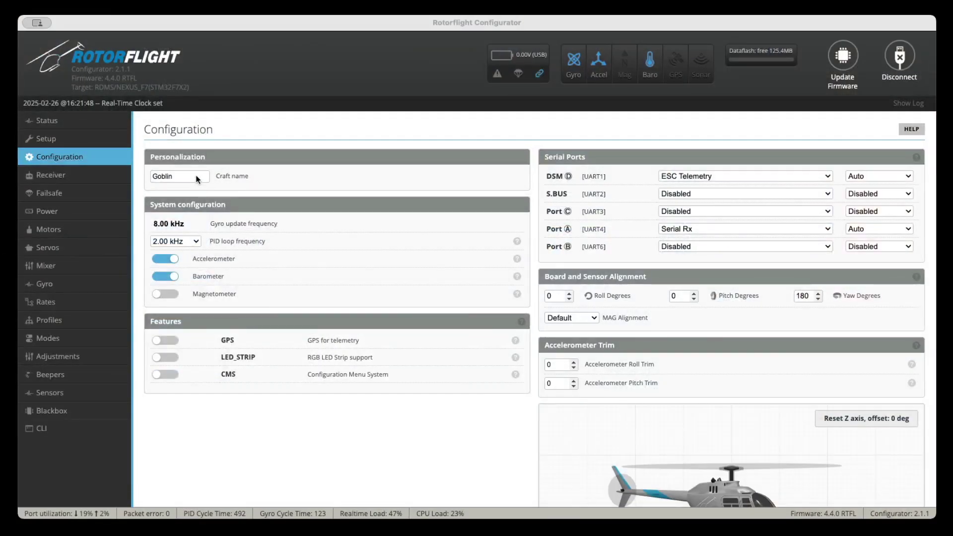
click(182, 173)
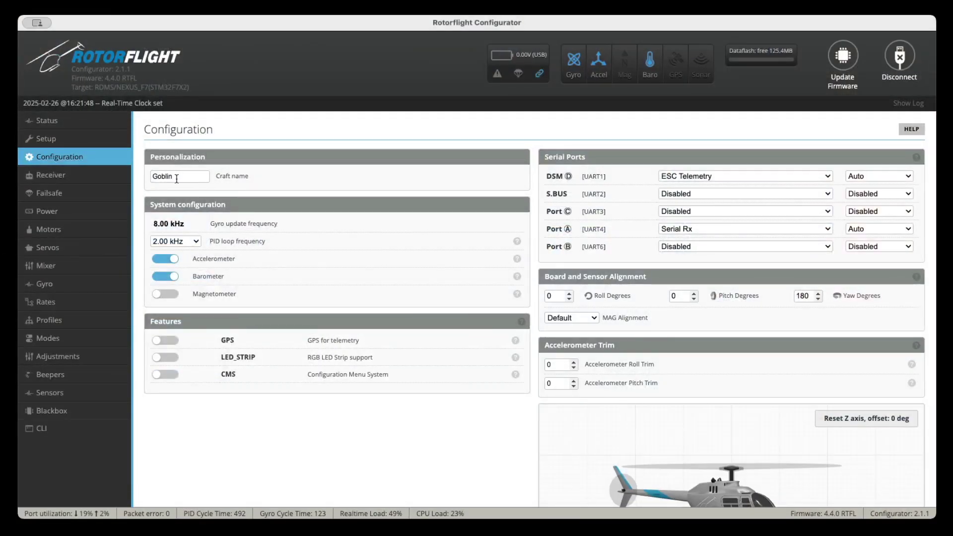